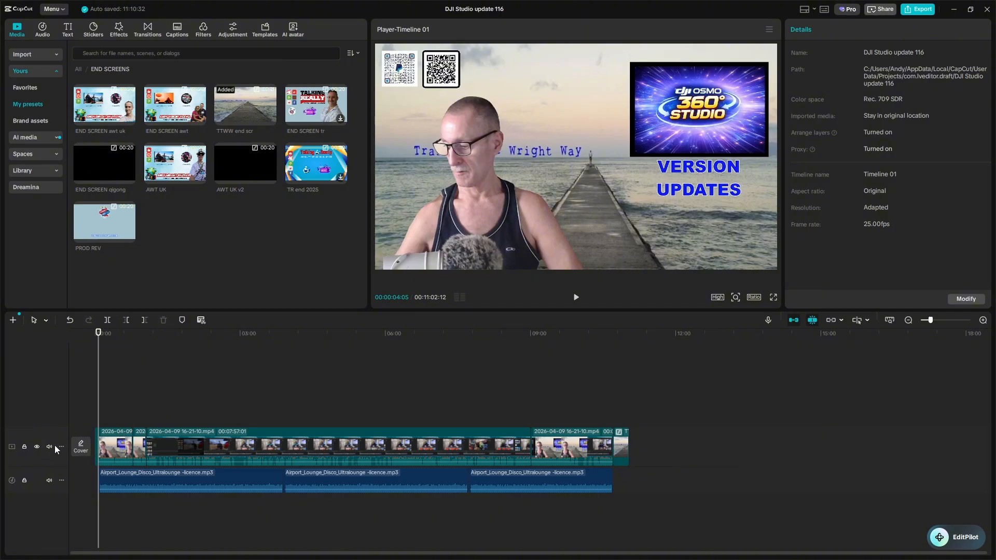
Select a frame near the end of the video as the cover of DJI Studio update 116 and open it for editing
{"action": "left_click", "coordinate": [81, 447]}
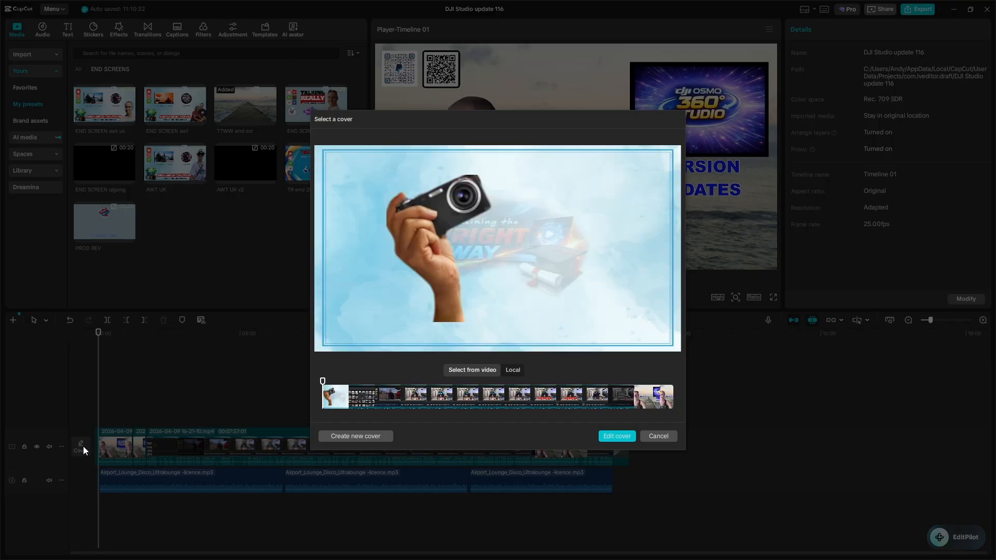
{"action": "left_click_drag", "start_coordinate": [370, 402], "coordinate": [391, 404]}
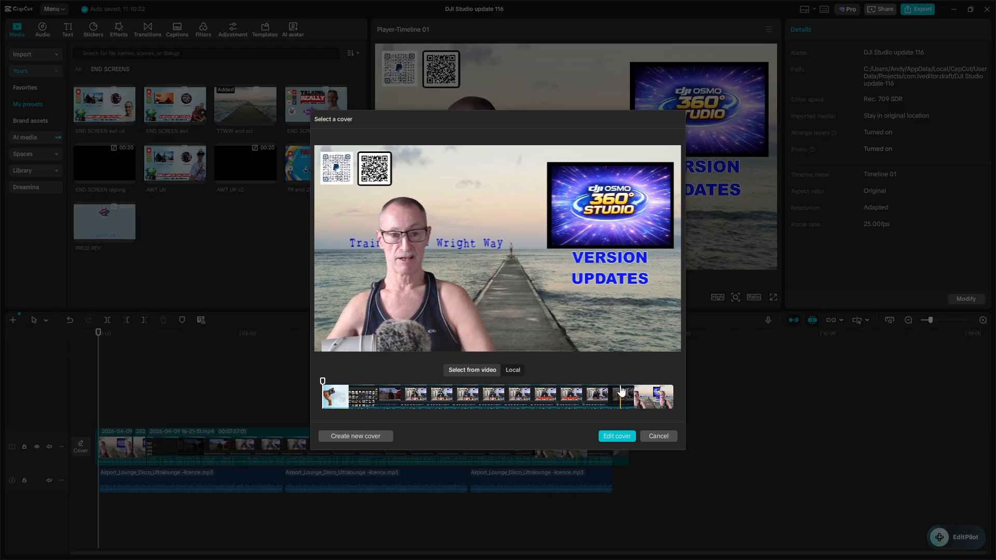
{"action": "left_click", "coordinate": [613, 398]}
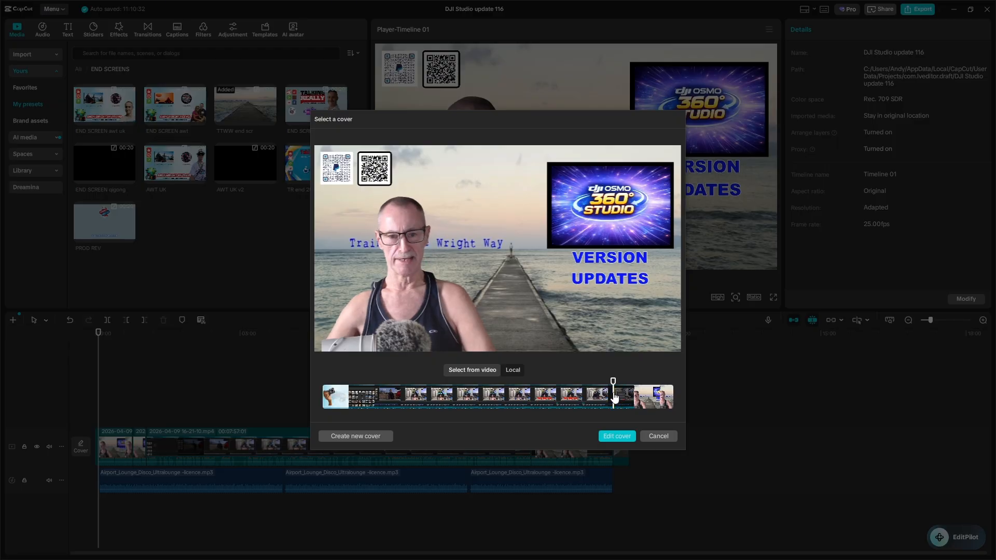
{"action": "left_click", "coordinate": [611, 437]}
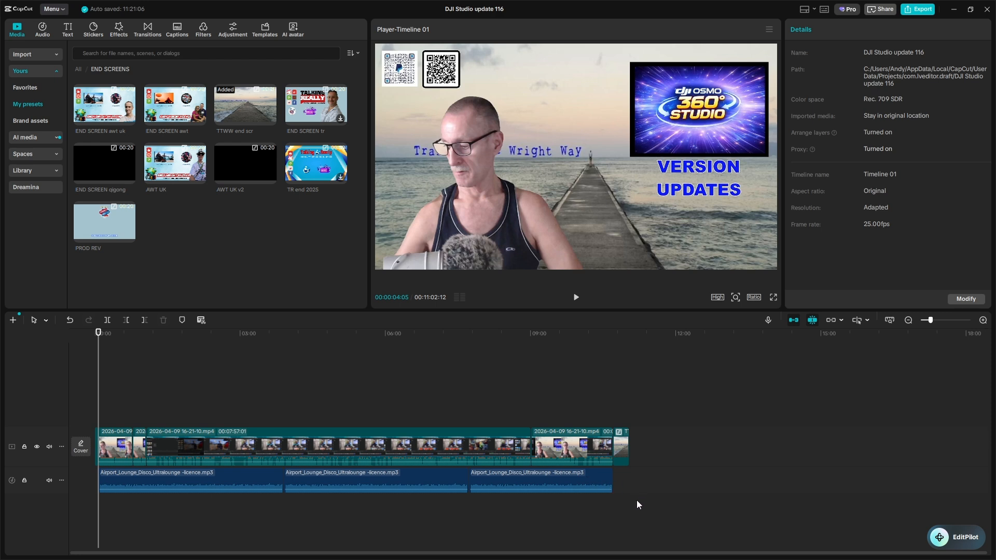
Try to bring the hidden Cover design window in front of the main editor
{"action": "key", "text": "super"}
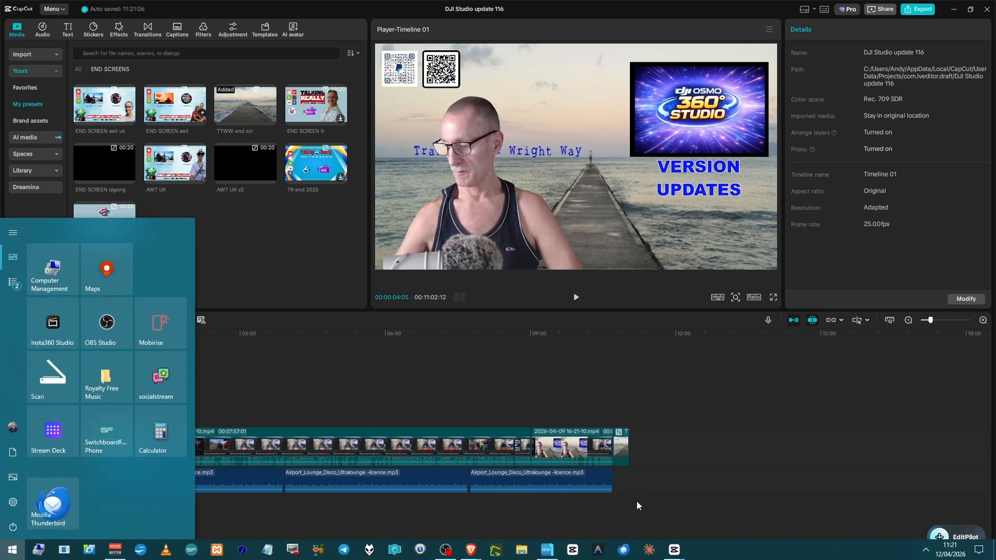
{"action": "key", "text": "super"}
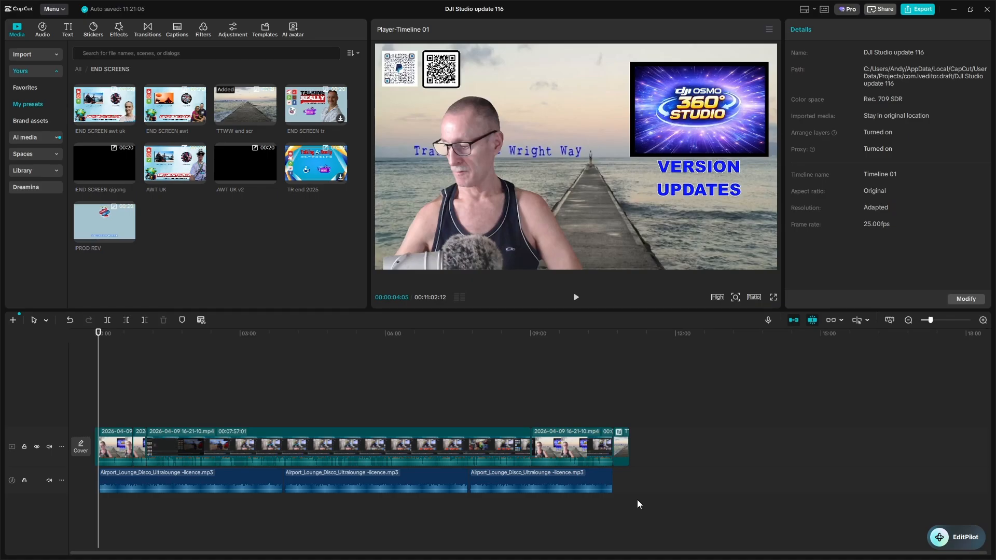
{"action": "key", "text": "super"}
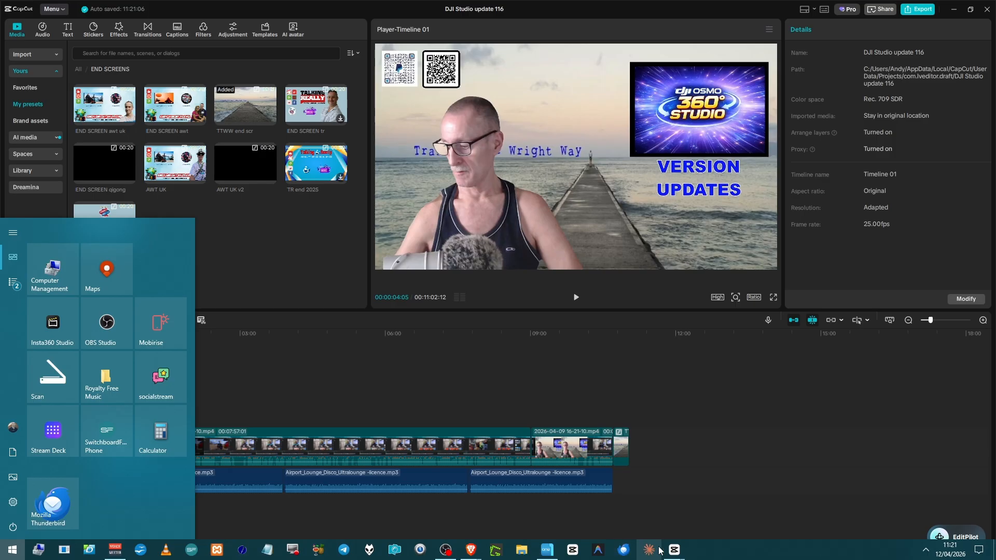
{"action": "mouse_move", "coordinate": [673, 553]}
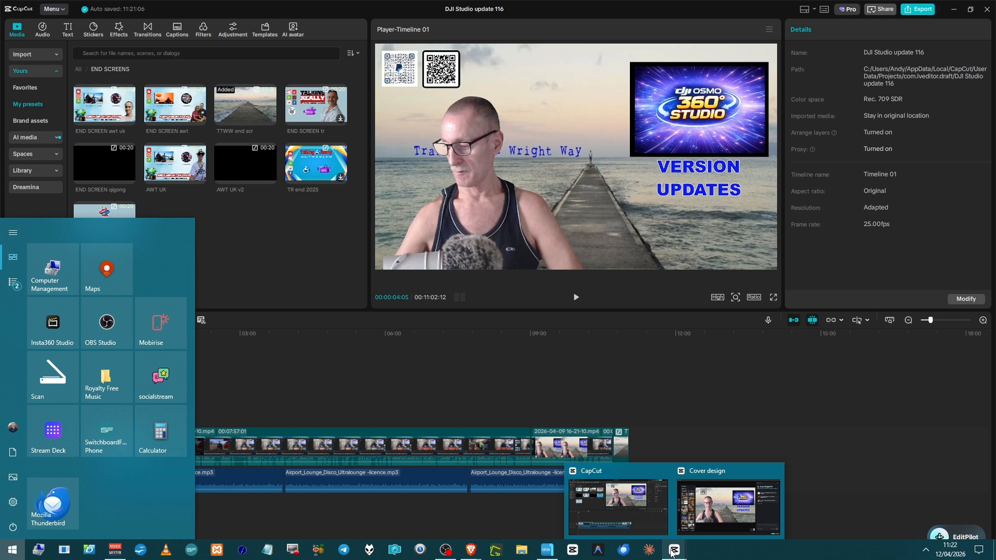
{"action": "left_click", "coordinate": [671, 537]}
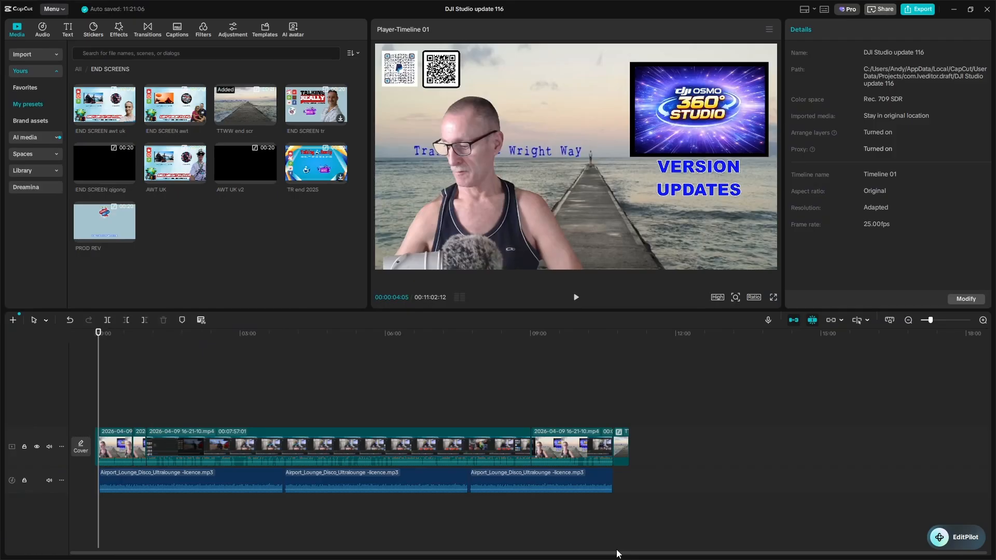
{"action": "key", "text": "super+Tab"}
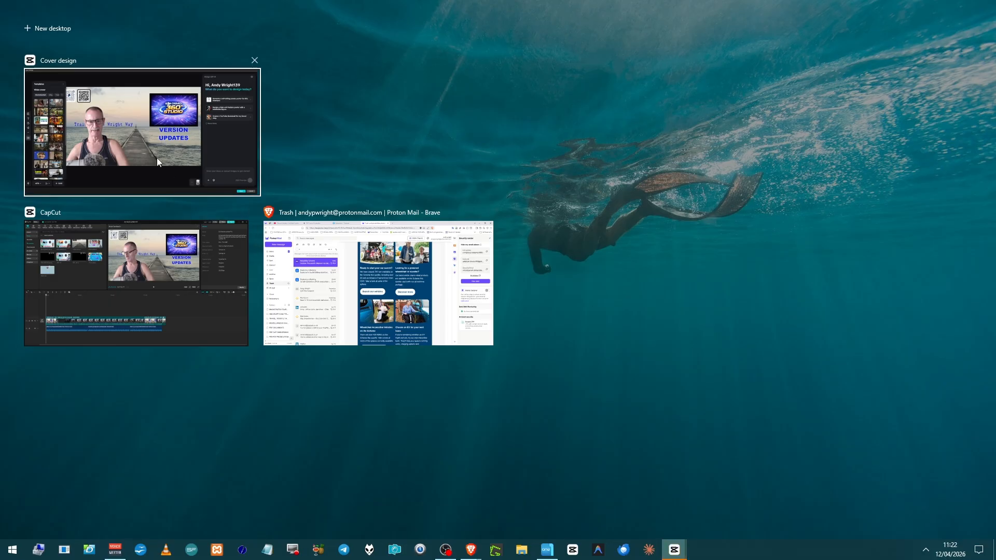
{"action": "left_click", "coordinate": [165, 135]}
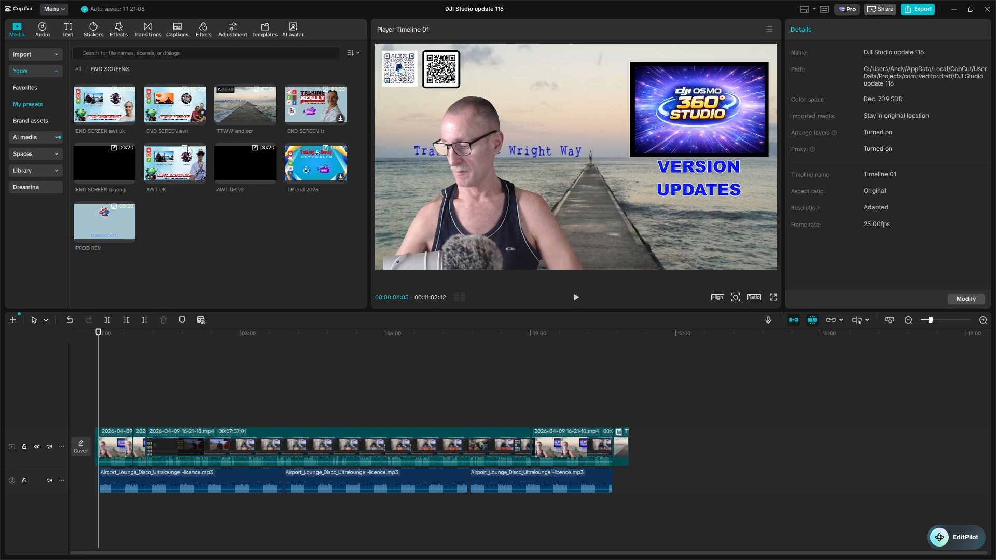
Set the Cover design window to show on all desktops and try to switch to it
{"action": "key", "text": "super+Tab"}
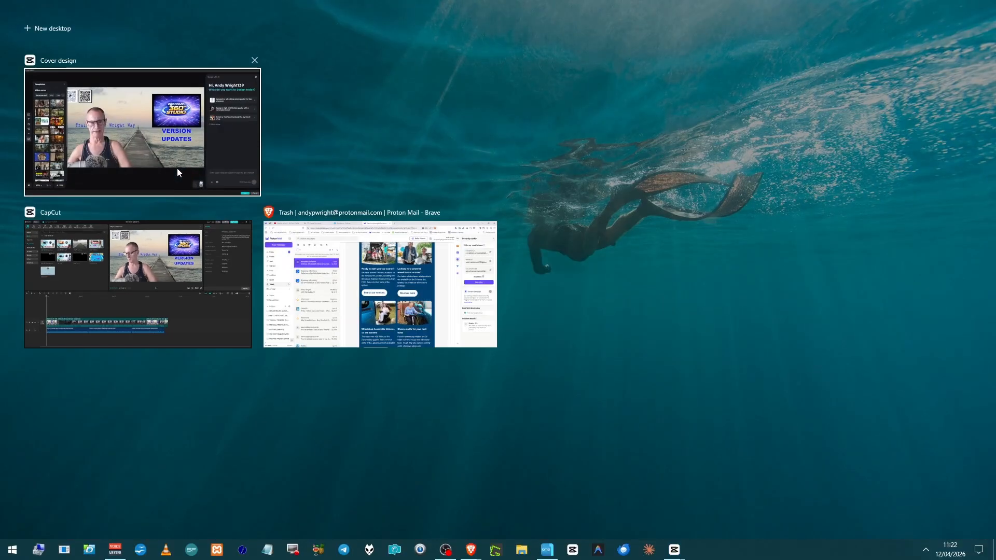
{"action": "right_click", "coordinate": [173, 172]}
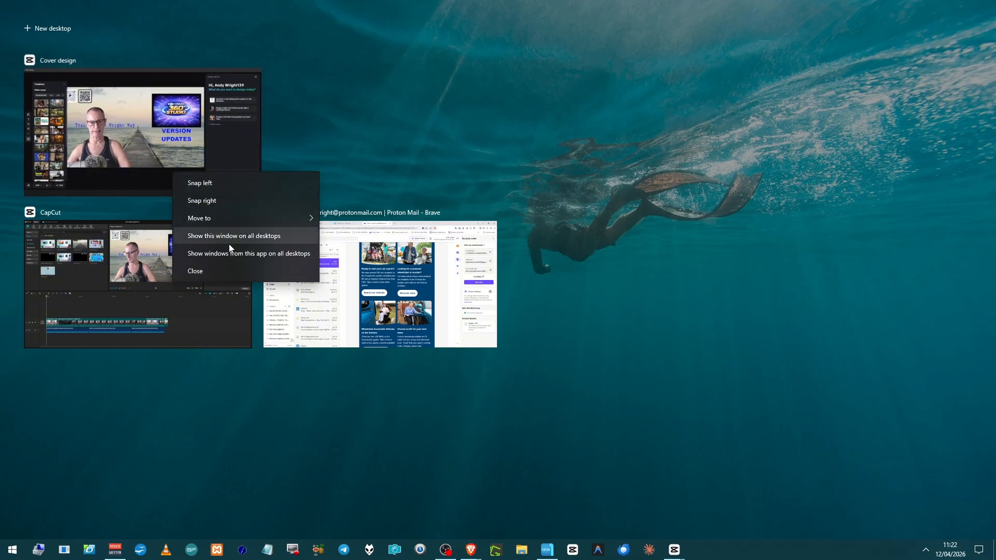
{"action": "mouse_move", "coordinate": [233, 225]}
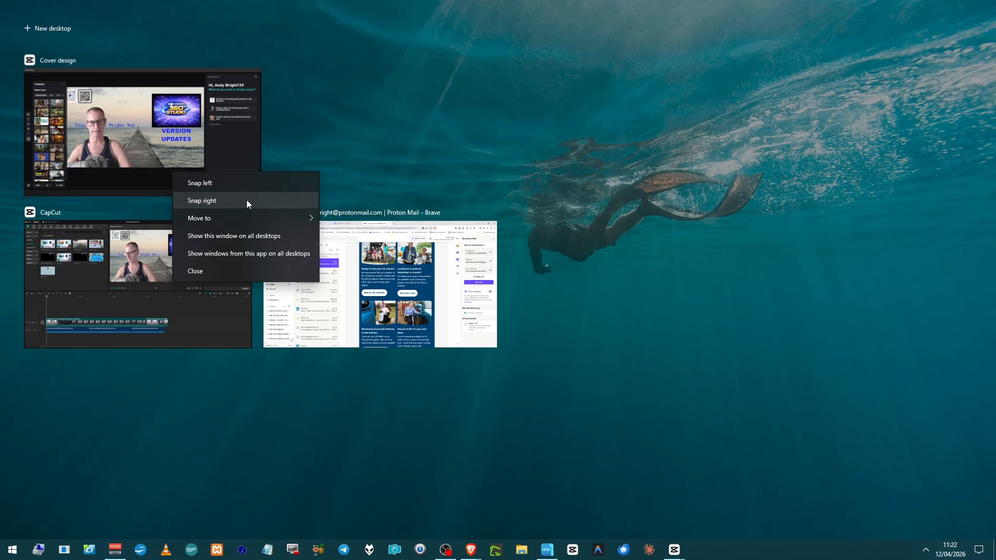
{"action": "left_click", "coordinate": [235, 236]}
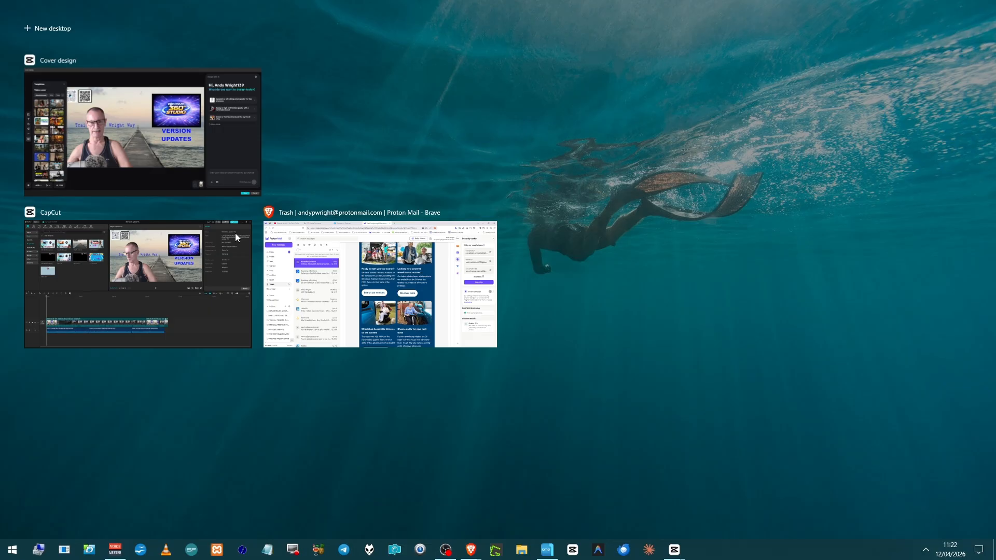
{"action": "left_click", "coordinate": [201, 185]}
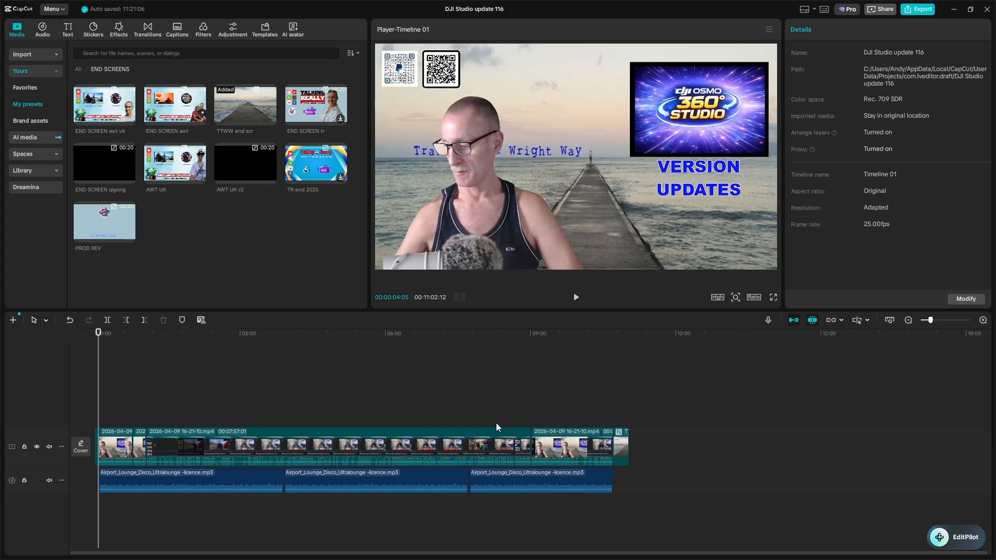
Close the Cover design window without saving and get back to the project timeline
{"action": "key", "text": "super"}
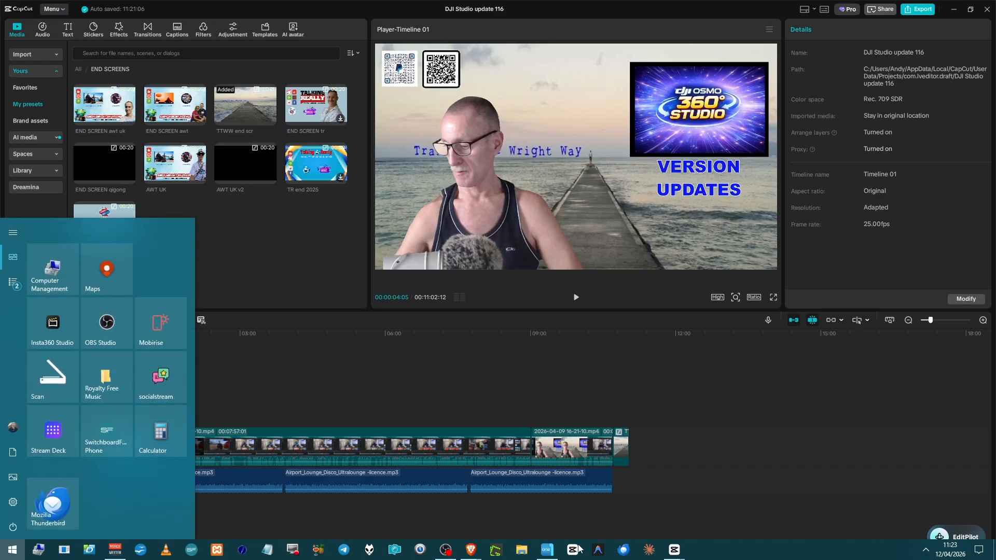
{"action": "mouse_move", "coordinate": [677, 547]}
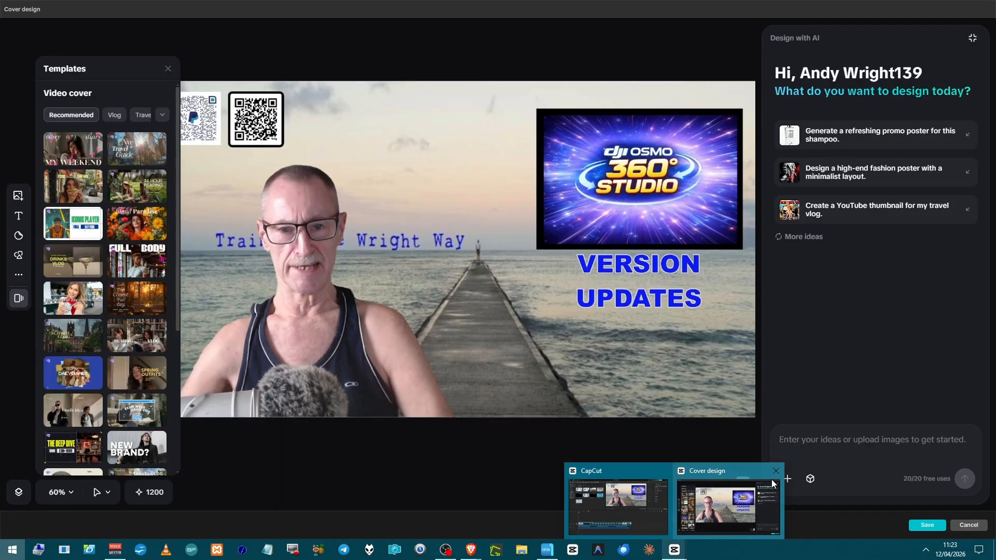
{"action": "left_click", "coordinate": [775, 471]}
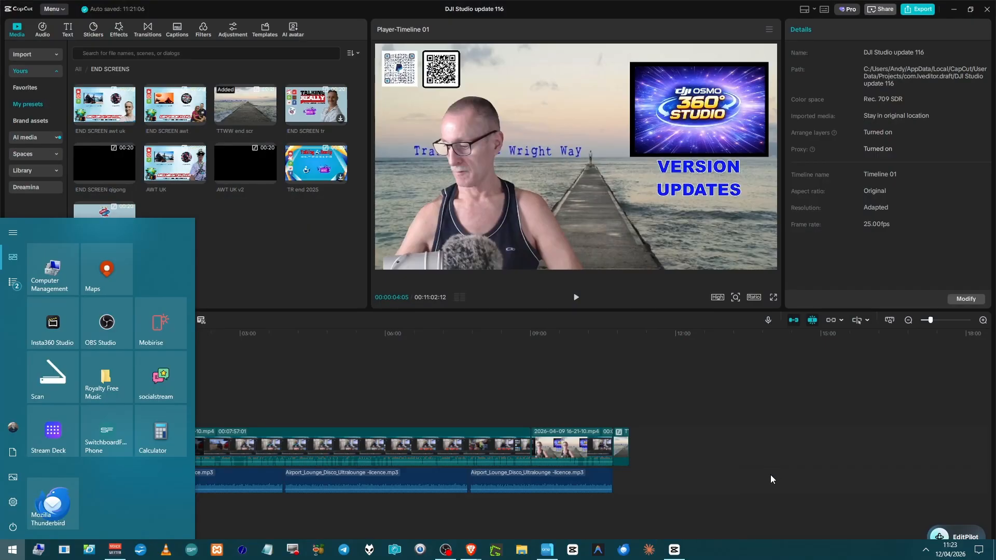
{"action": "left_click", "coordinate": [702, 461]}
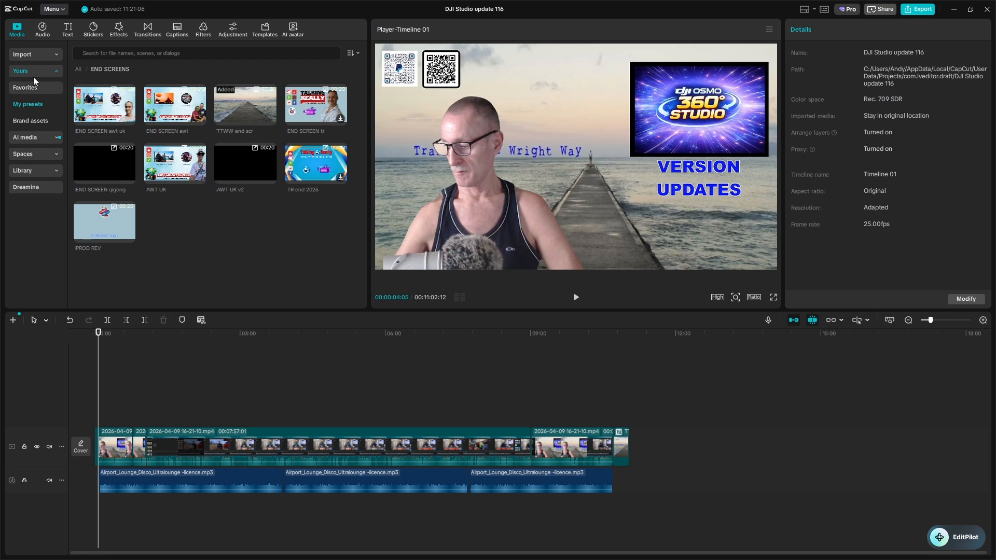
Return to the home page and open the HMH britannia project
{"action": "left_click", "coordinate": [58, 10]}
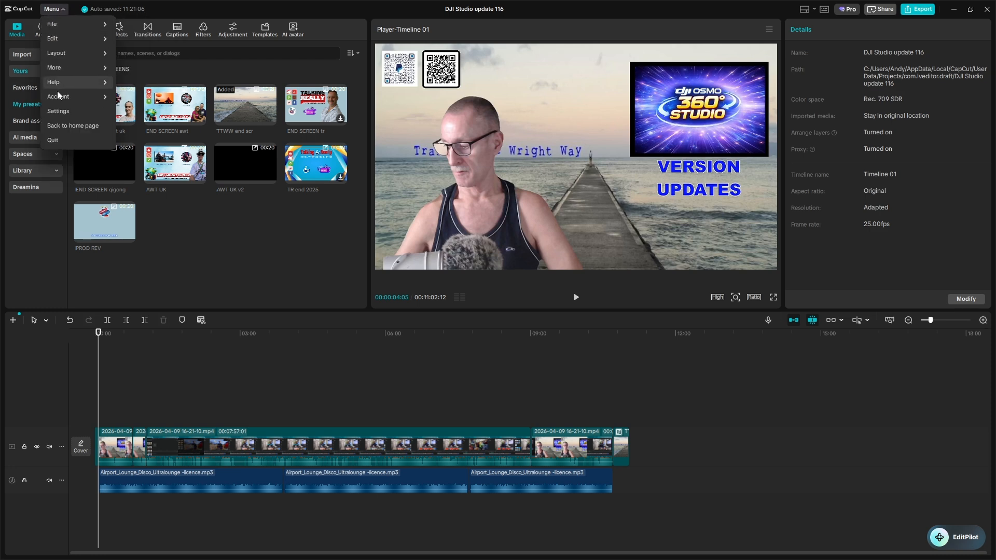
{"action": "left_click", "coordinate": [53, 125]}
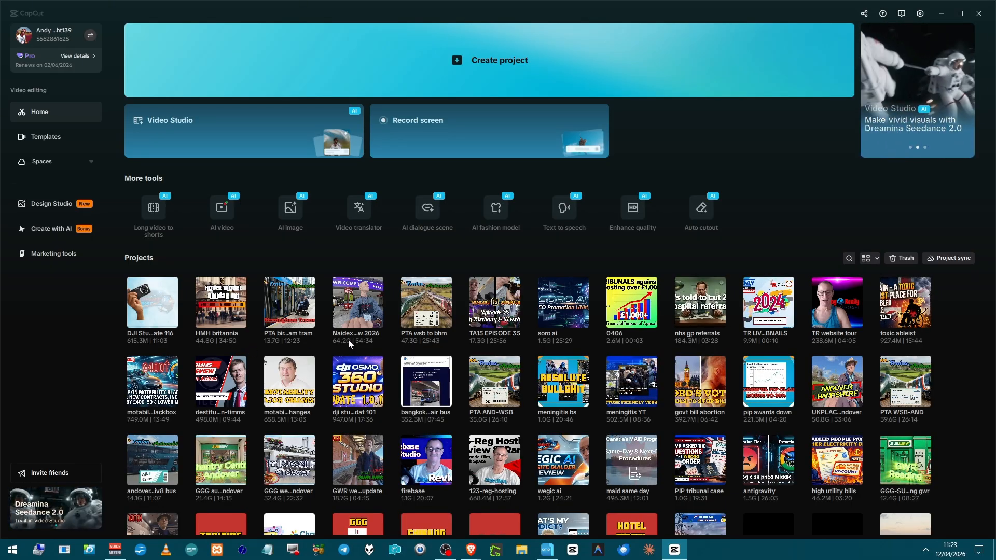
{"action": "left_click", "coordinate": [228, 314]}
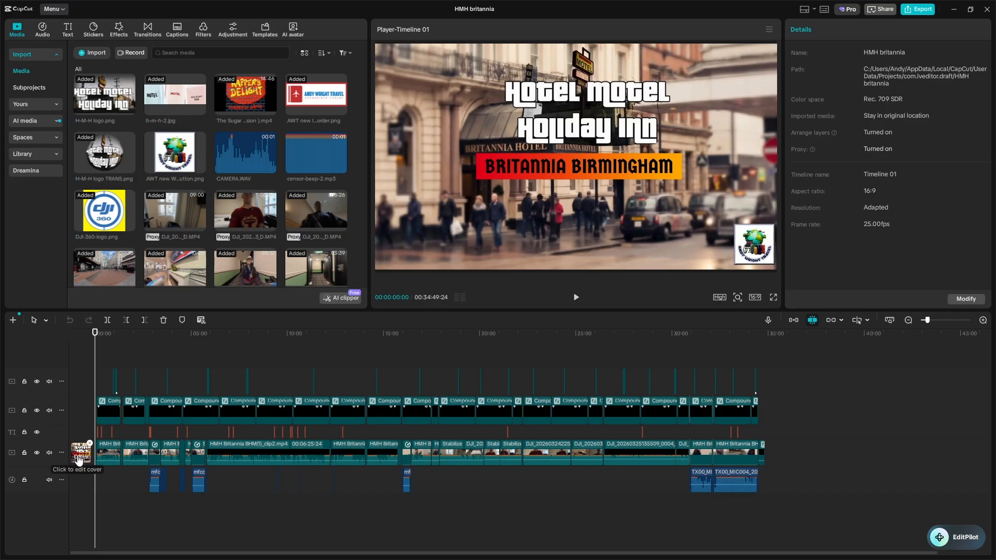
Open the existing cover of the HMH britannia project in the cover editor
{"action": "left_click", "coordinate": [79, 458]}
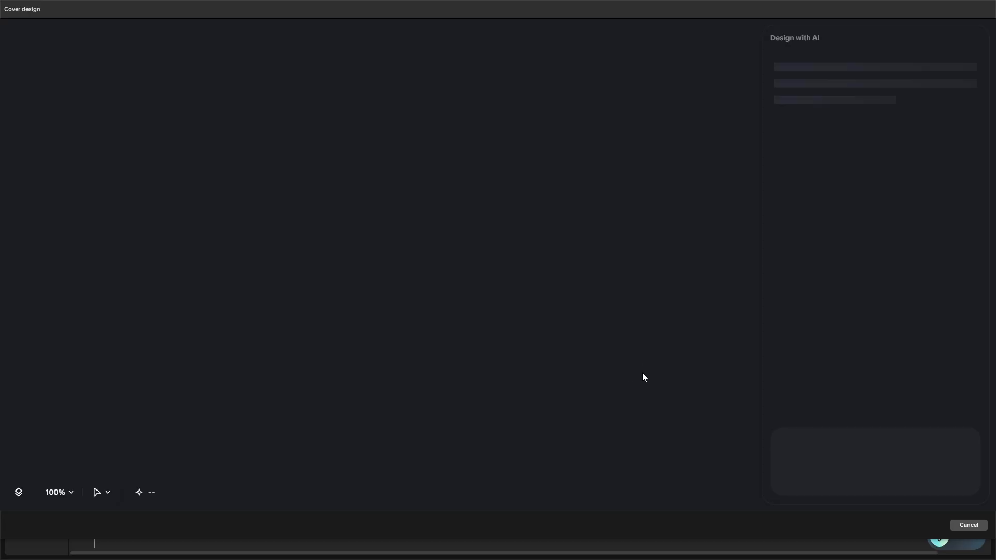
{"action": "left_click", "coordinate": [970, 526]}
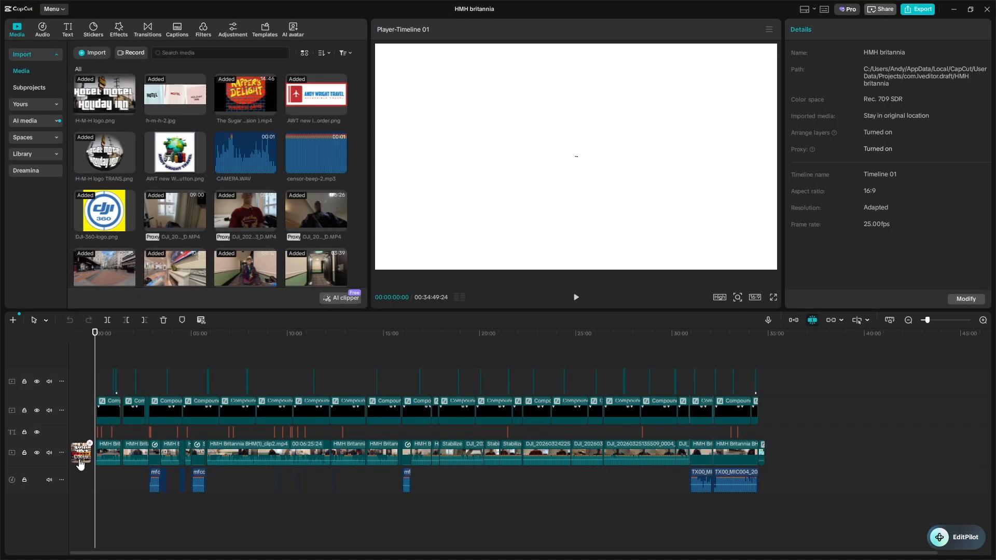
{"action": "left_click", "coordinate": [81, 459]}
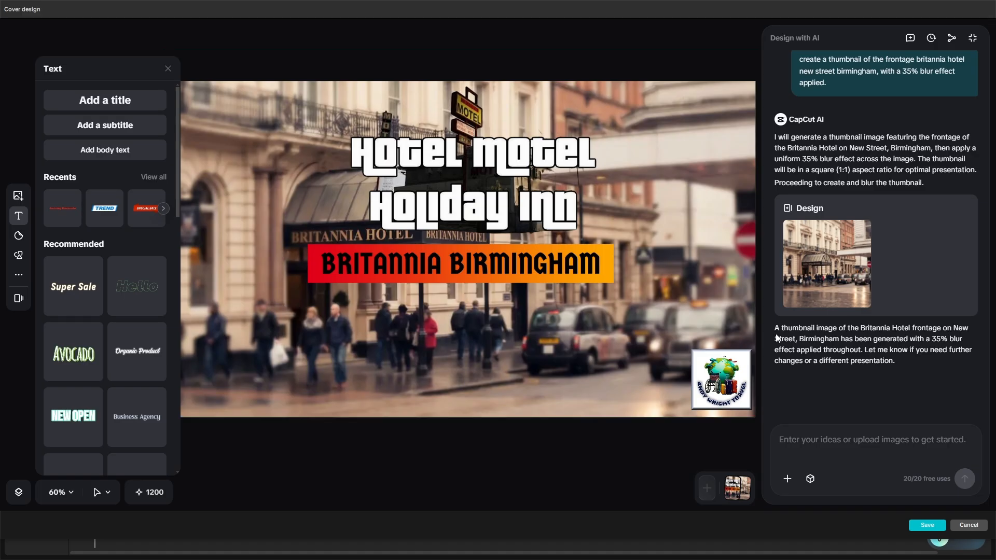
Review the AI design conversation behind the hotel cover, and exit the cover editor without saving
{"action": "scroll", "coordinate": [836, 288], "scroll_direction": "up", "scroll_amount": 4}
{"action": "scroll", "coordinate": [836, 284], "scroll_direction": "up", "scroll_amount": 6}
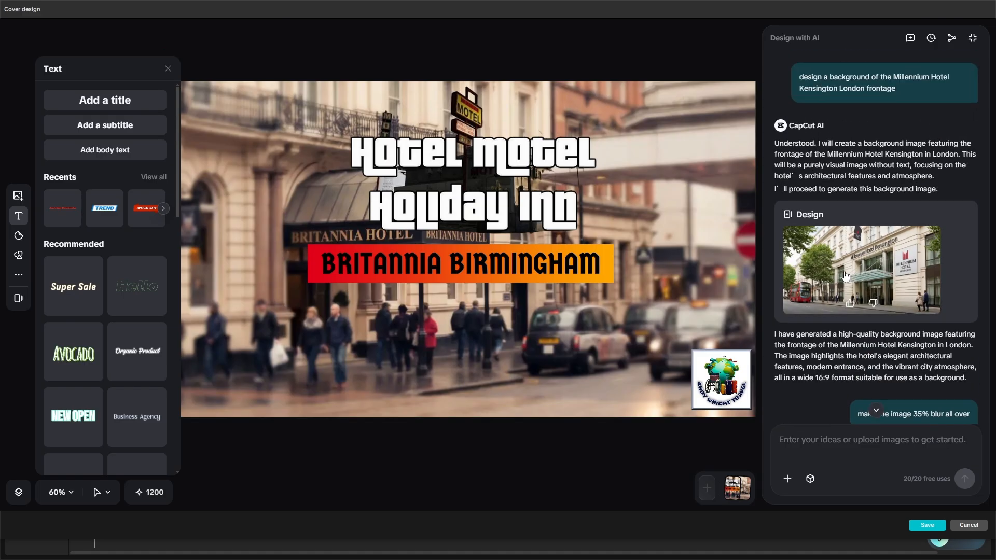
{"action": "scroll", "coordinate": [845, 276], "scroll_direction": "down", "scroll_amount": 10}
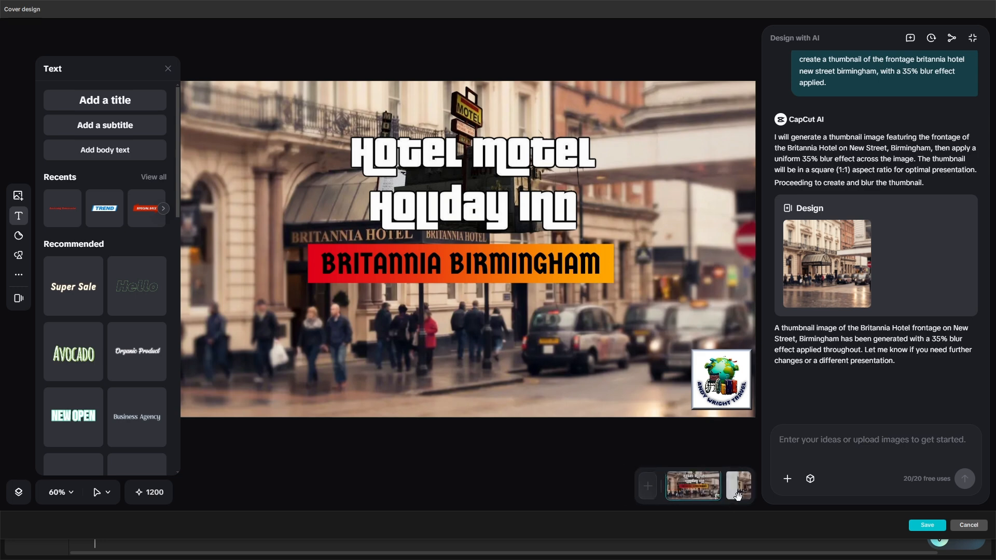
{"action": "left_click", "coordinate": [970, 526]}
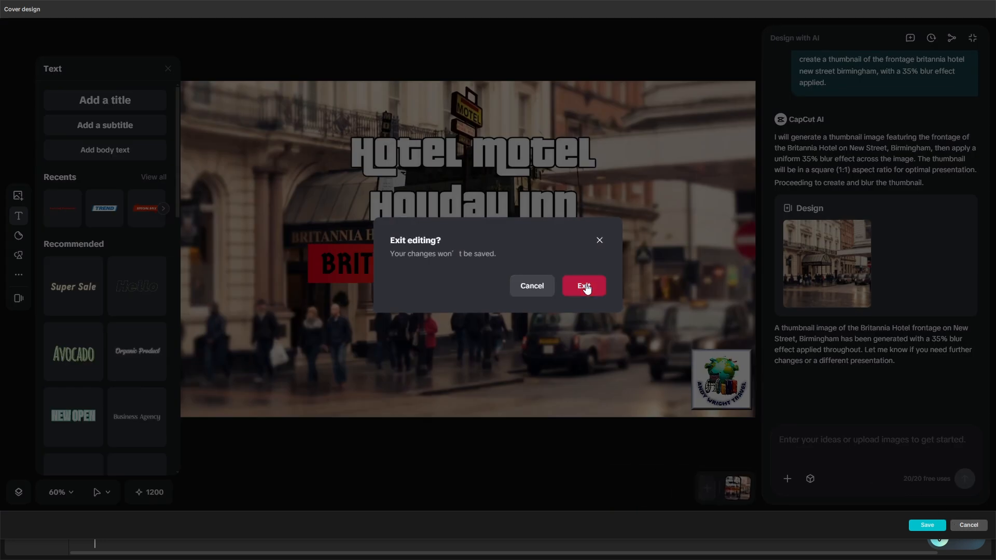
{"action": "left_click", "coordinate": [583, 286]}
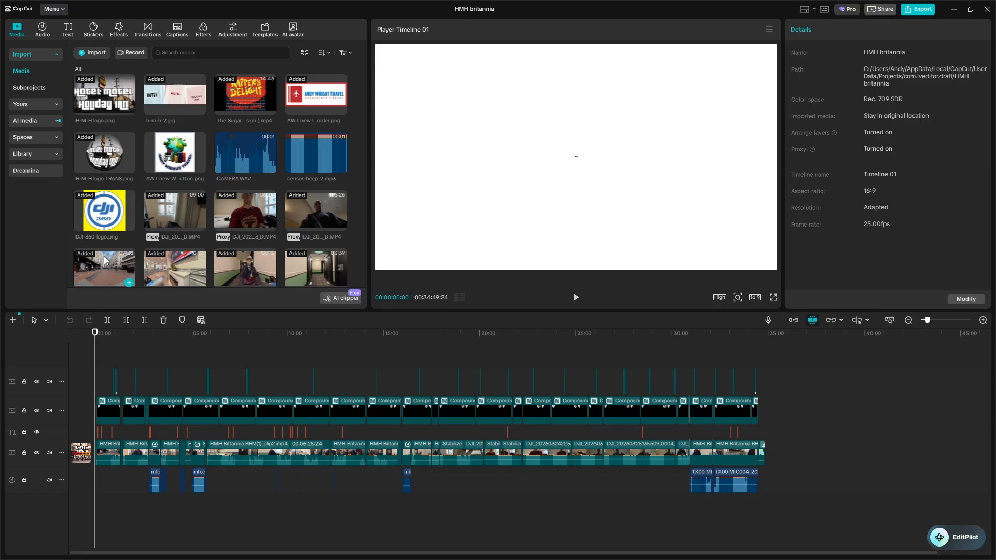
Return to the home page and check for updates in the program's version information
{"action": "left_click", "coordinate": [45, 10]}
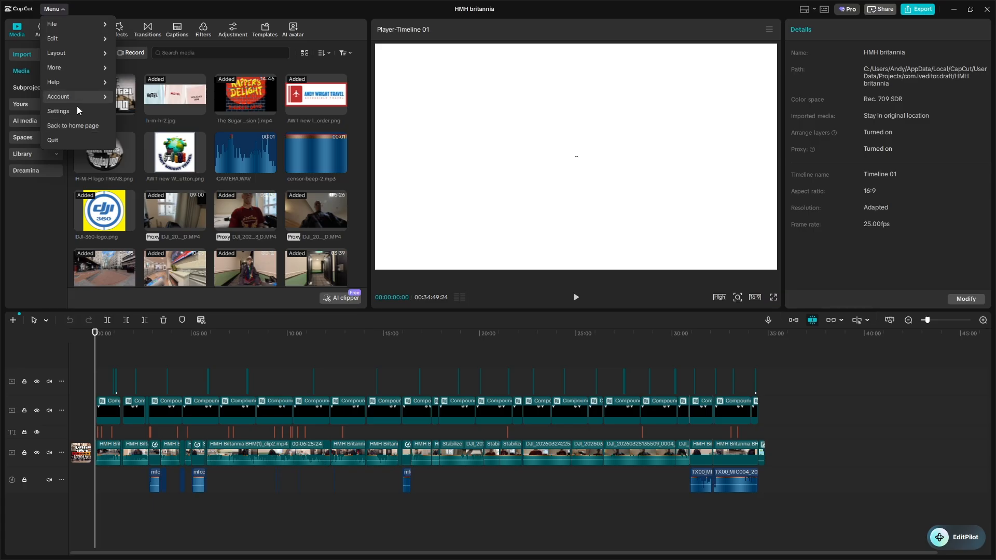
{"action": "left_click", "coordinate": [70, 129]}
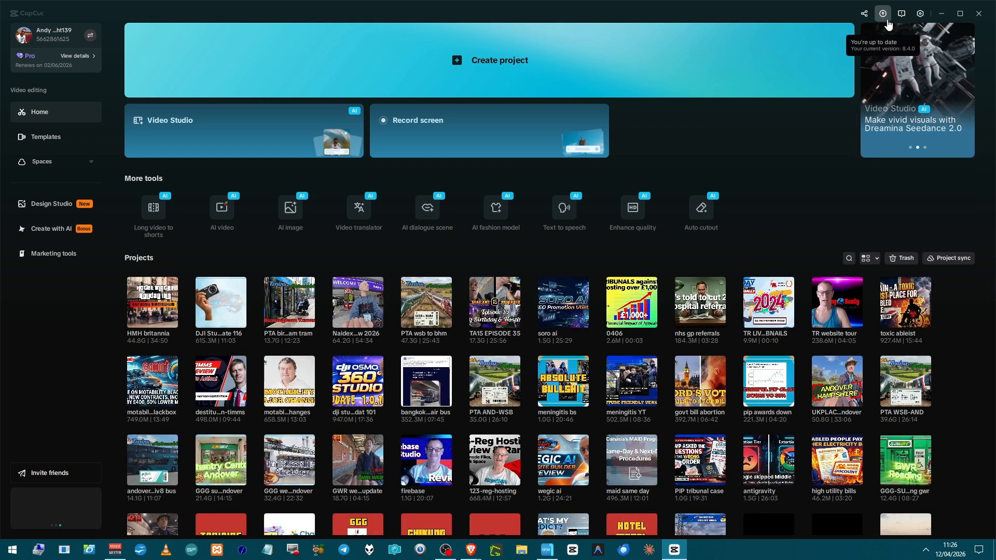
{"action": "left_click", "coordinate": [919, 13]}
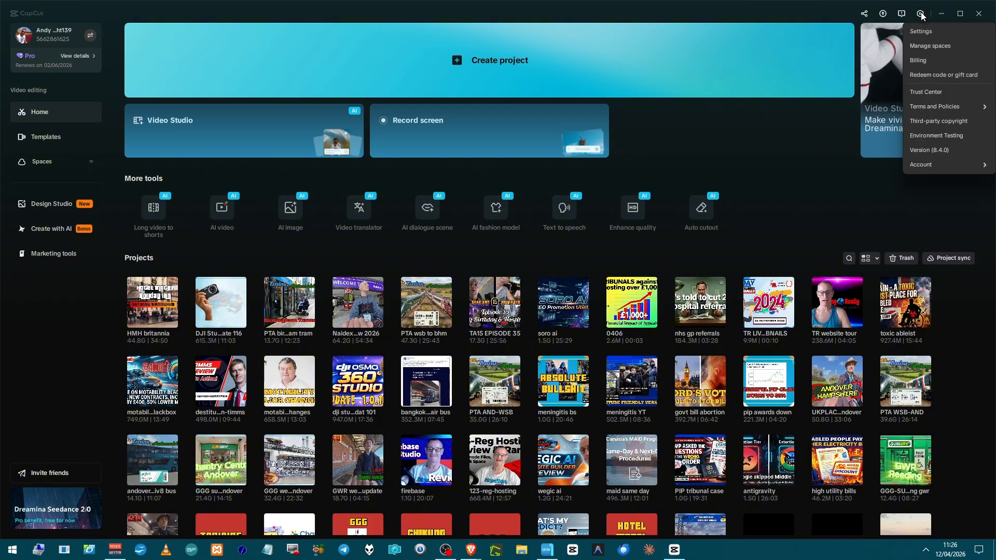
{"action": "left_click", "coordinate": [914, 150]}
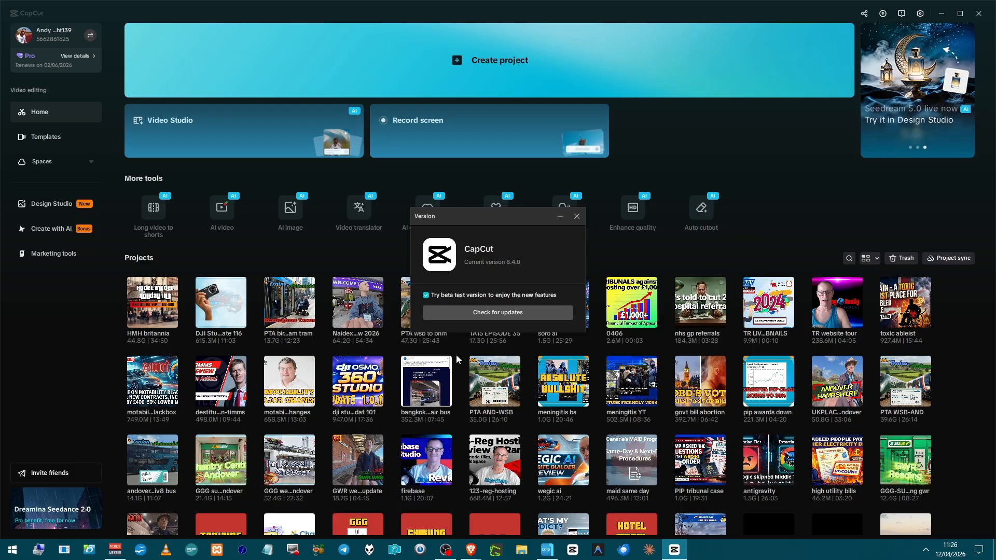
{"action": "left_click", "coordinate": [493, 311]}
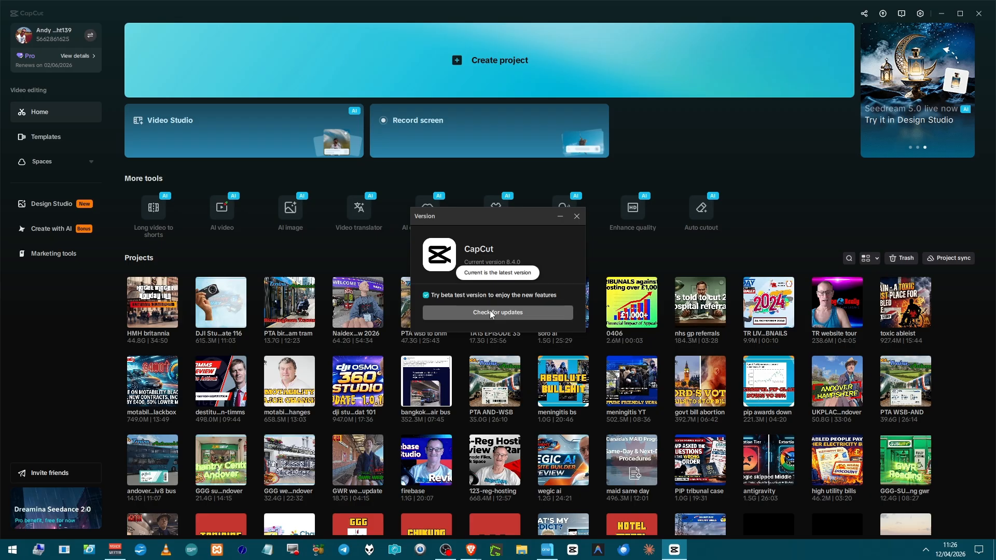